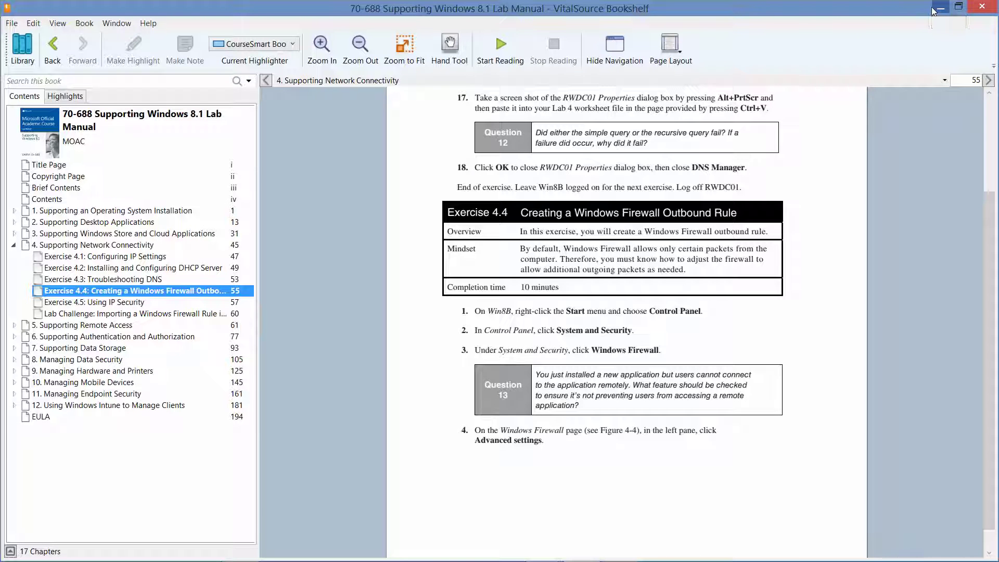
Minimize the lab manual and the RWDC01 virtual machine window.
{"action": "left_click", "coordinate": [934, 10]}
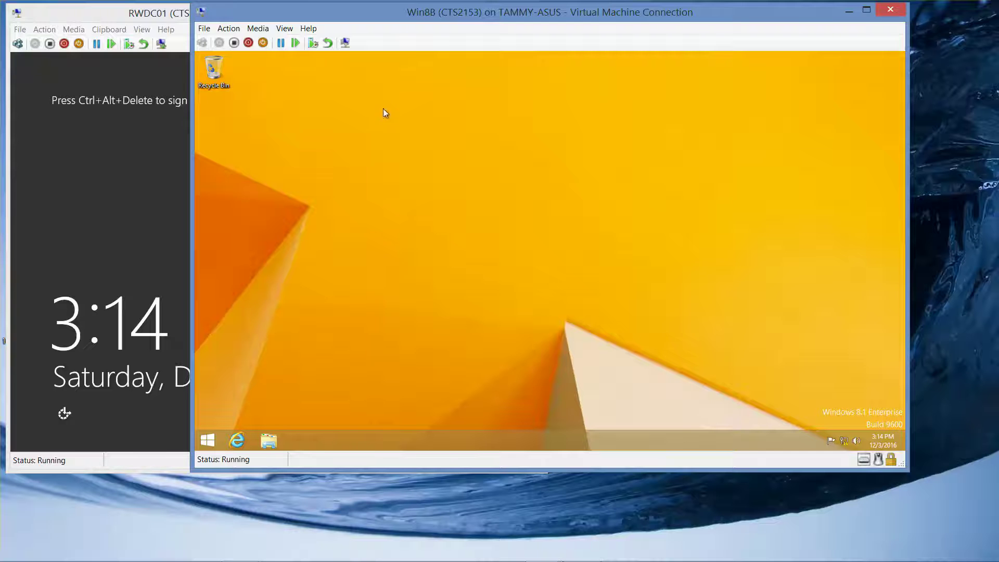
{"action": "left_click", "coordinate": [111, 15]}
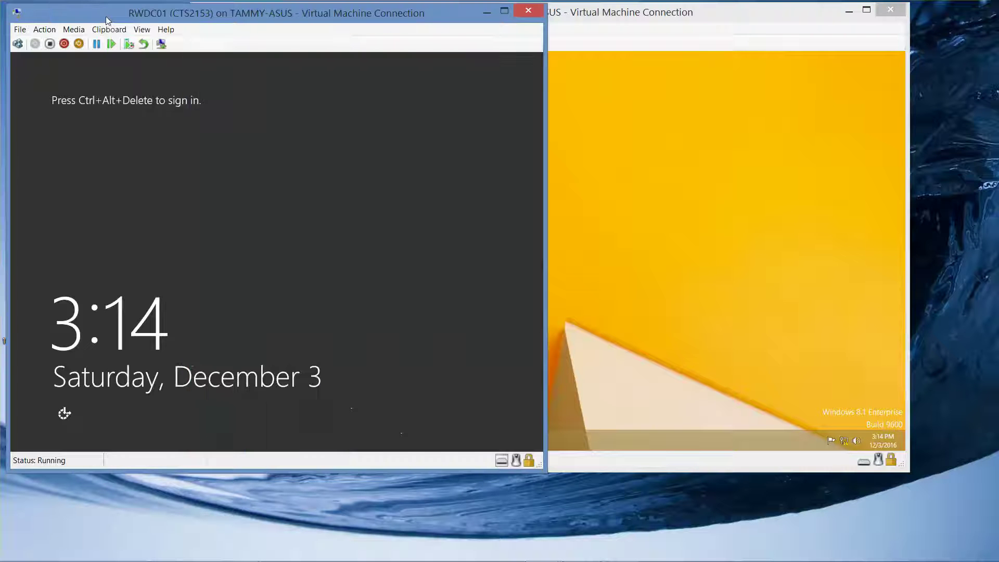
{"action": "left_click", "coordinate": [484, 20]}
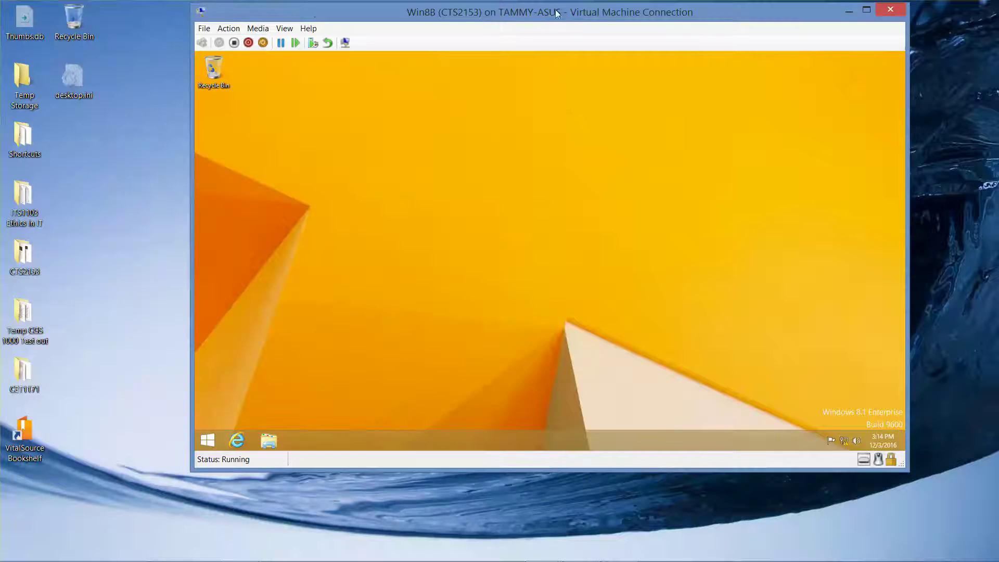
Bring up the Win8A virtual machine and arrange it beside Win8B, with the Win8B window in front.
{"action": "left_click_drag", "start_coordinate": [566, 13], "coordinate": [377, 12]}
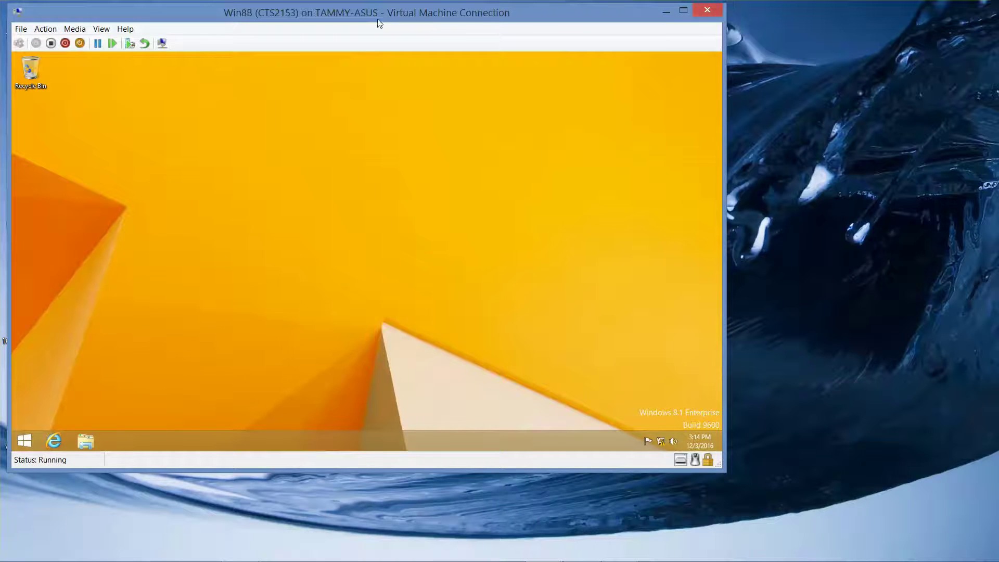
{"action": "mouse_move", "coordinate": [524, 553]}
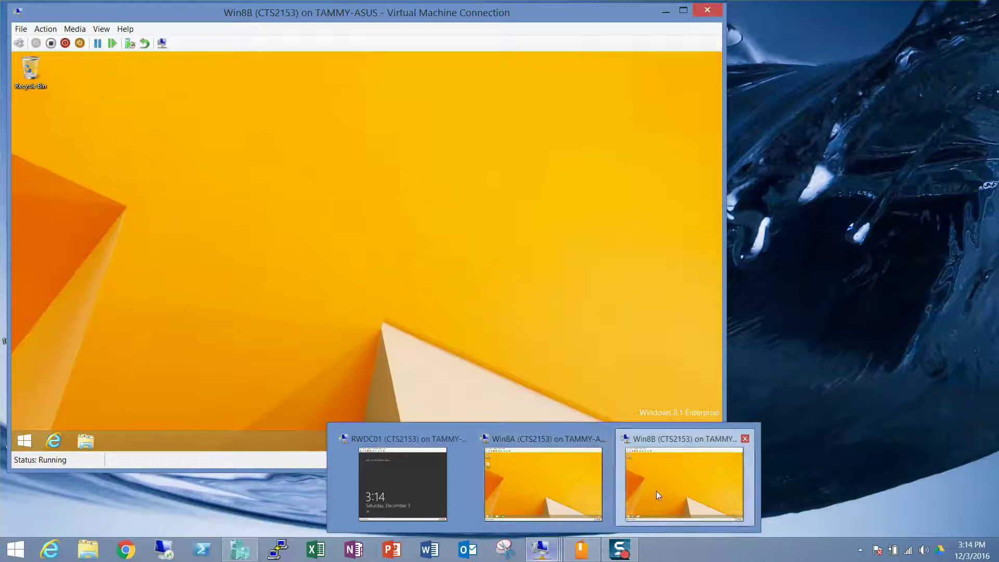
{"action": "left_click", "coordinate": [553, 491]}
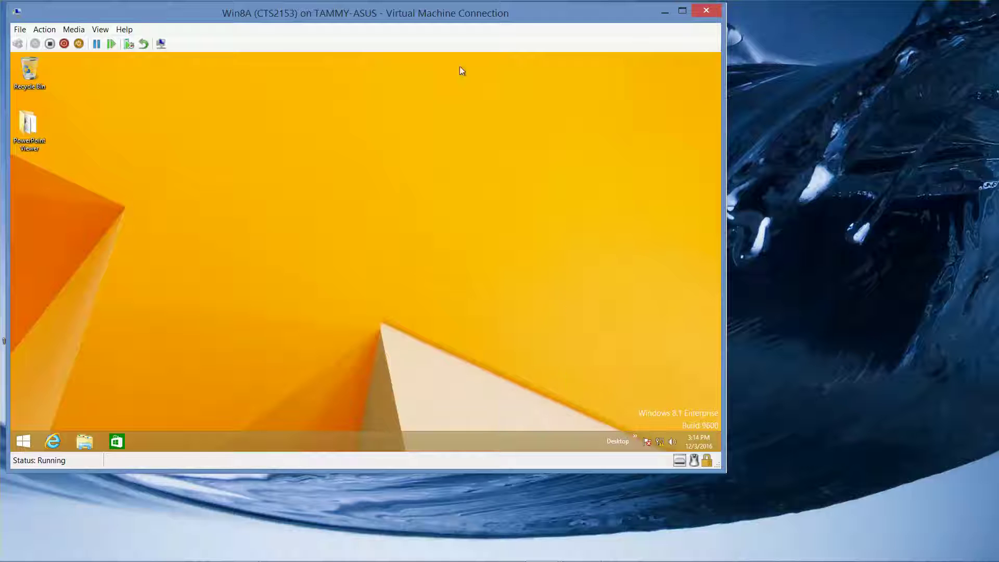
{"action": "left_click_drag", "start_coordinate": [449, 16], "coordinate": [441, 70]}
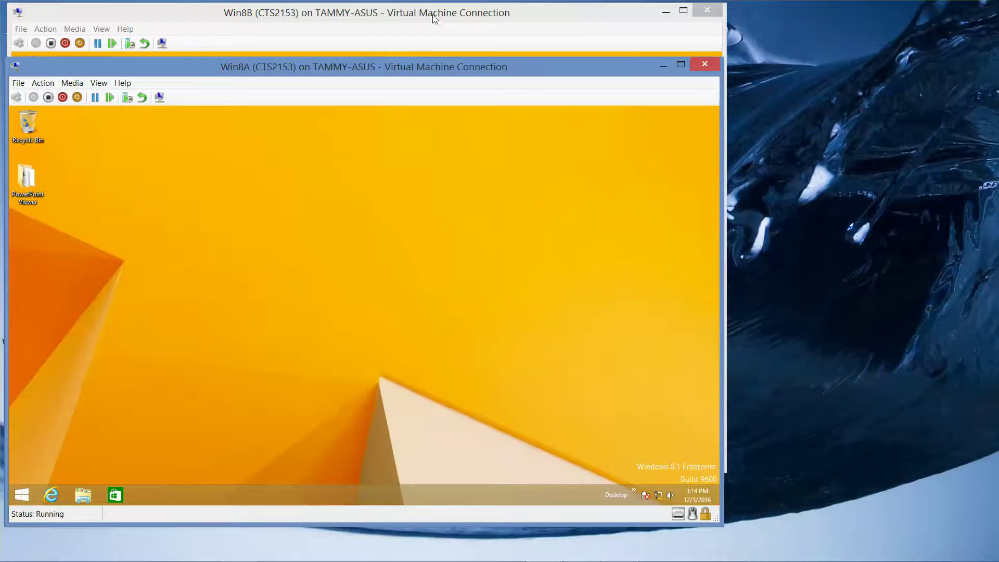
{"action": "left_click_drag", "start_coordinate": [434, 17], "coordinate": [706, 17]}
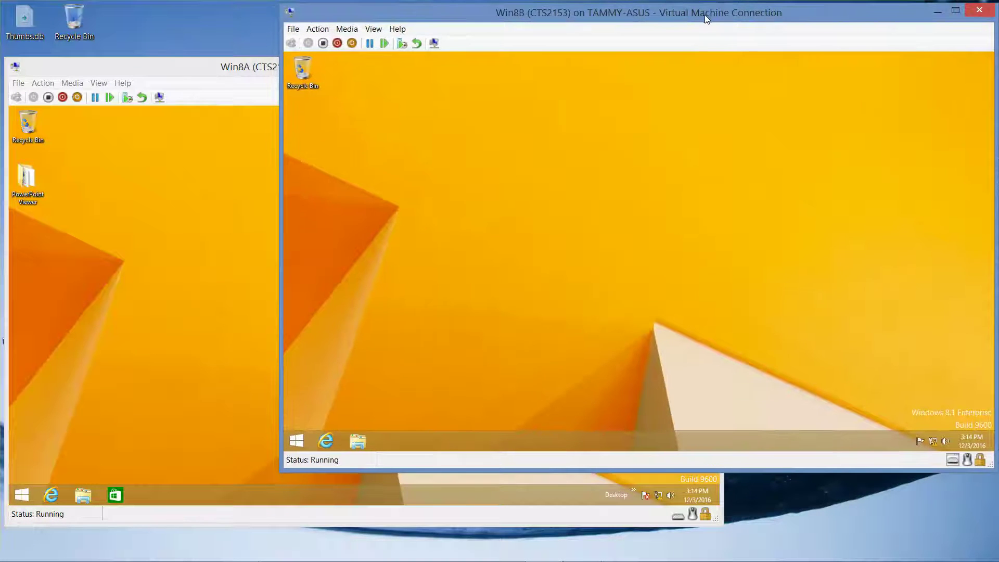
{"action": "left_click_drag", "start_coordinate": [215, 66], "coordinate": [217, 14]}
{"action": "left_click", "coordinate": [772, 15]}
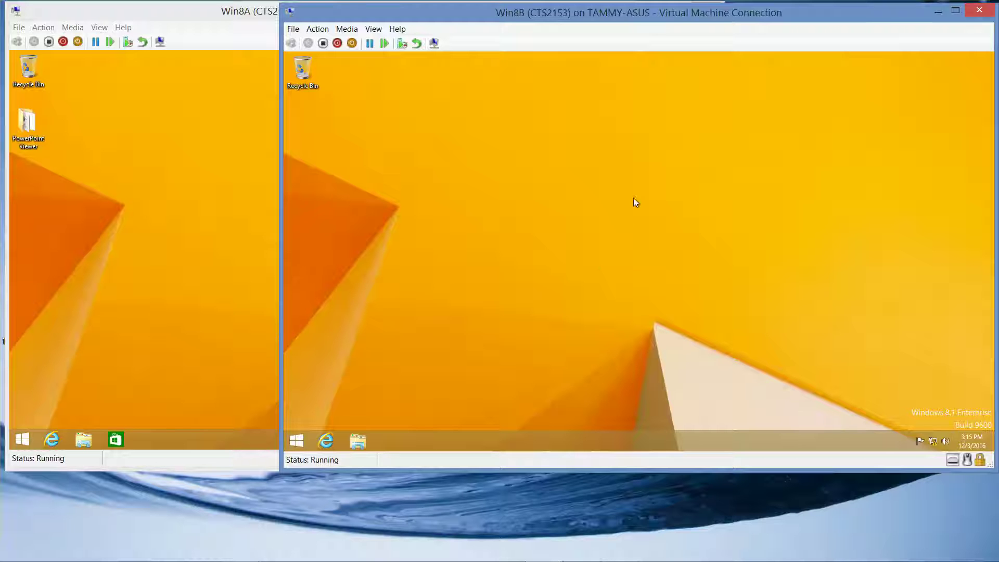
On Win8B, open Windows Firewall from System and Security in Control Panel.
{"action": "right_click", "coordinate": [295, 440]}
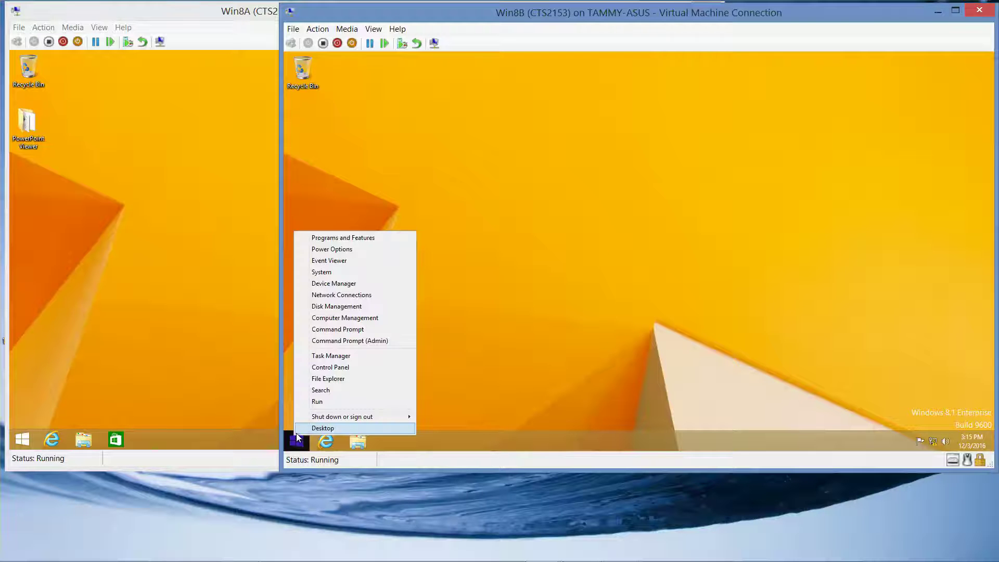
{"action": "left_click", "coordinate": [336, 368]}
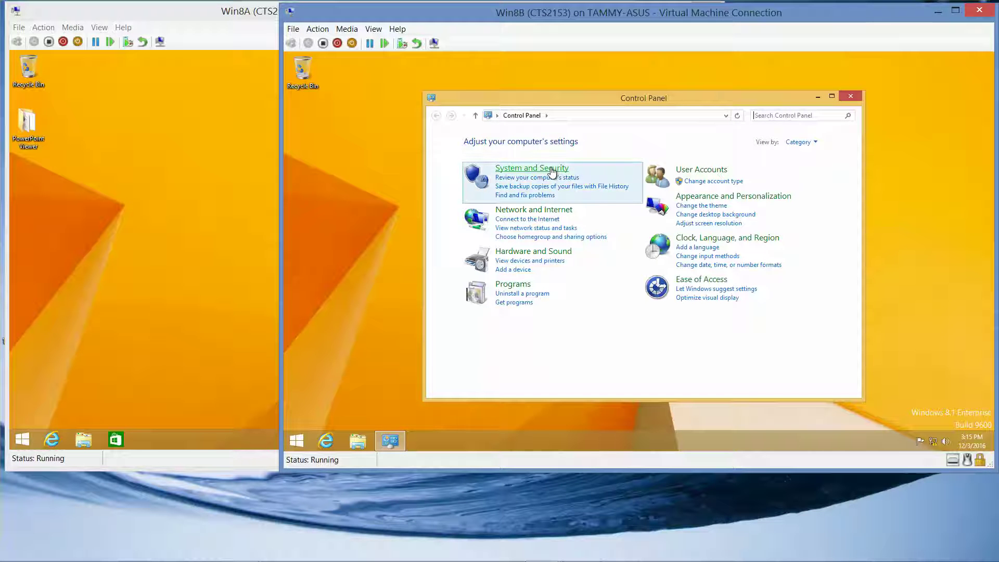
{"action": "left_click", "coordinate": [552, 172]}
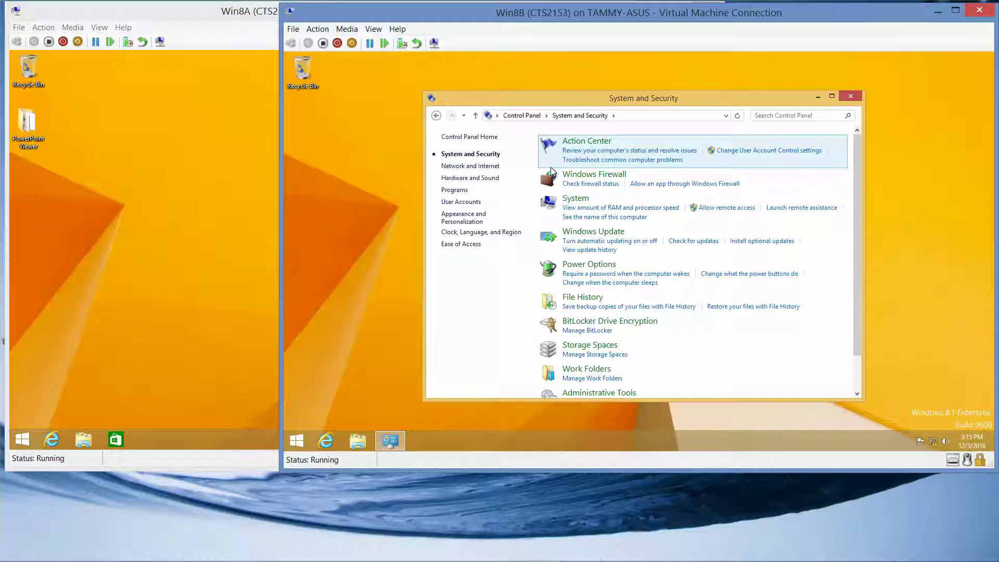
{"action": "left_click", "coordinate": [578, 173]}
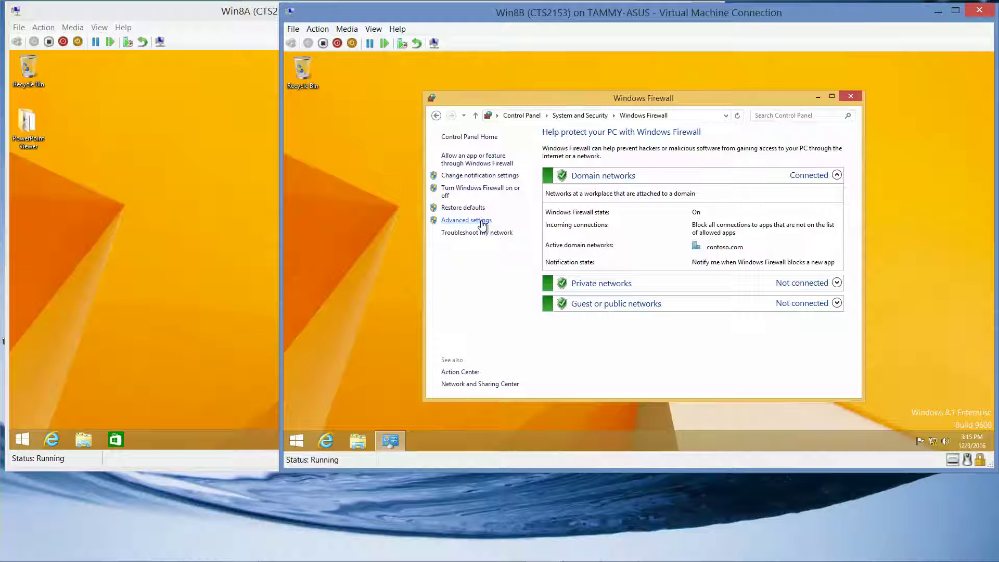
Review the settings that turn Windows Firewall on or off for each network type and accept them.
{"action": "left_click", "coordinate": [490, 196]}
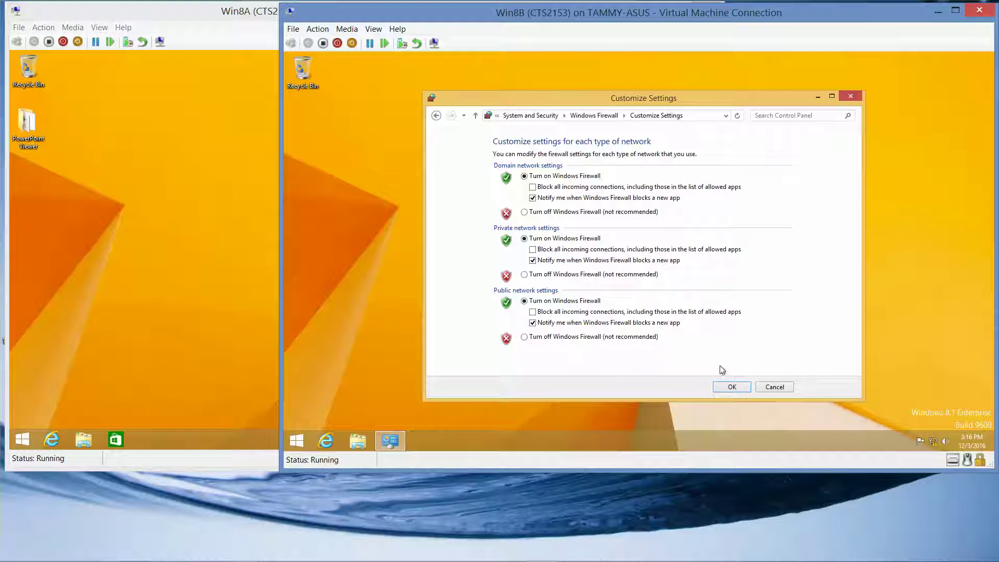
{"action": "left_click", "coordinate": [731, 386]}
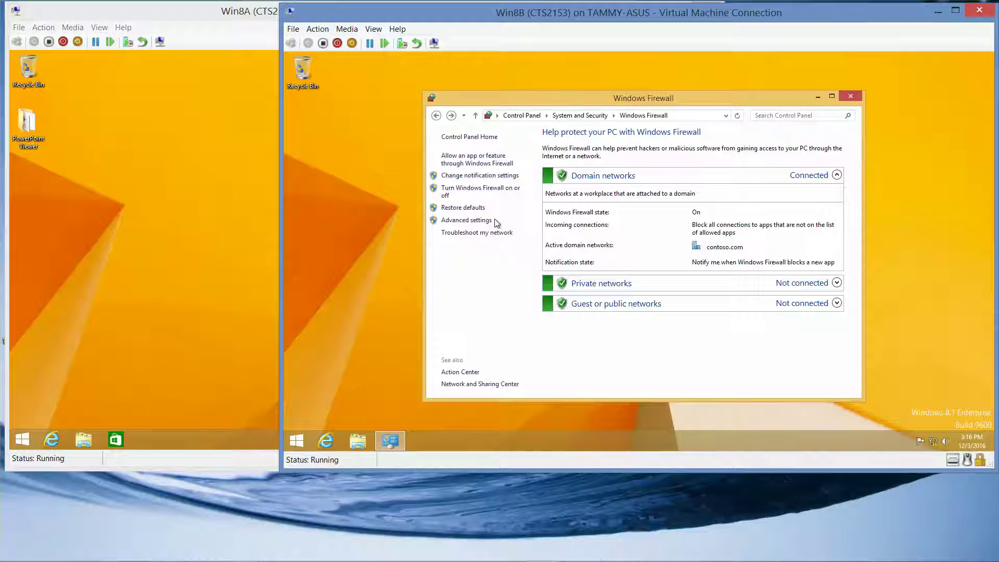
Open the firewall's advanced settings and display the outbound rules.
{"action": "mouse_move", "coordinate": [591, 557]}
{"action": "left_click", "coordinate": [487, 223]}
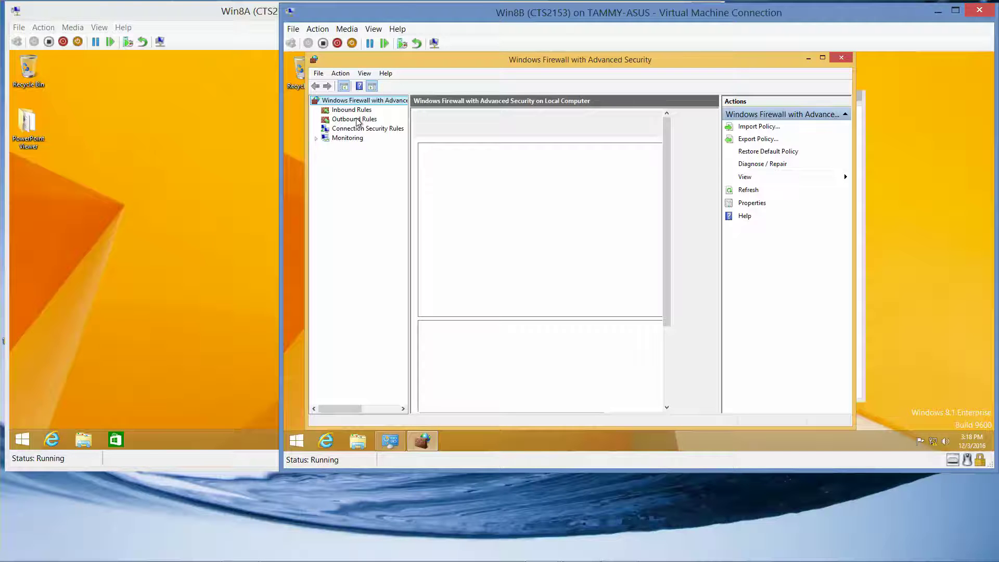
{"action": "left_click", "coordinate": [358, 120]}
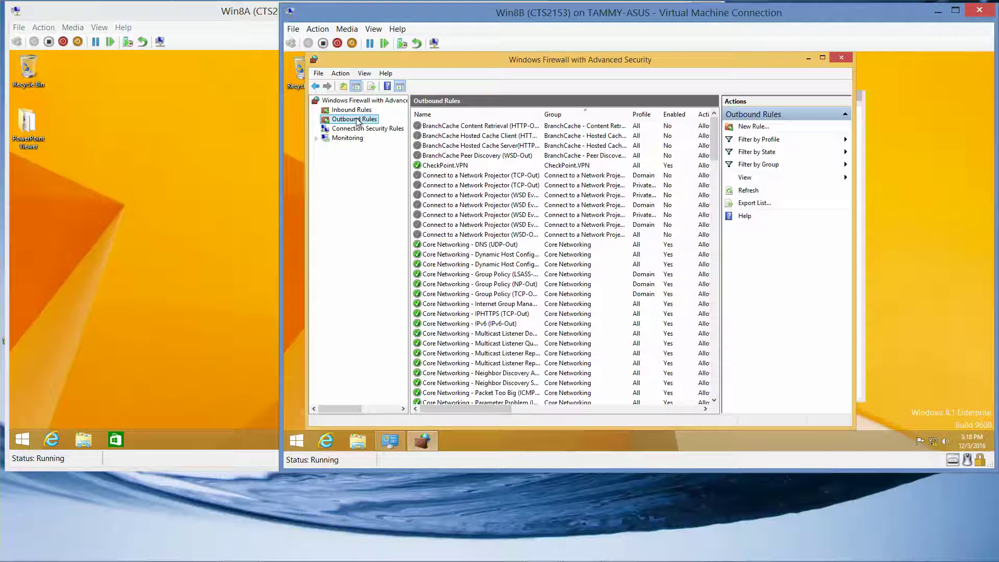
Start a new outbound rule of the Program type and open the file browser for its program path.
{"action": "right_click", "coordinate": [357, 119]}
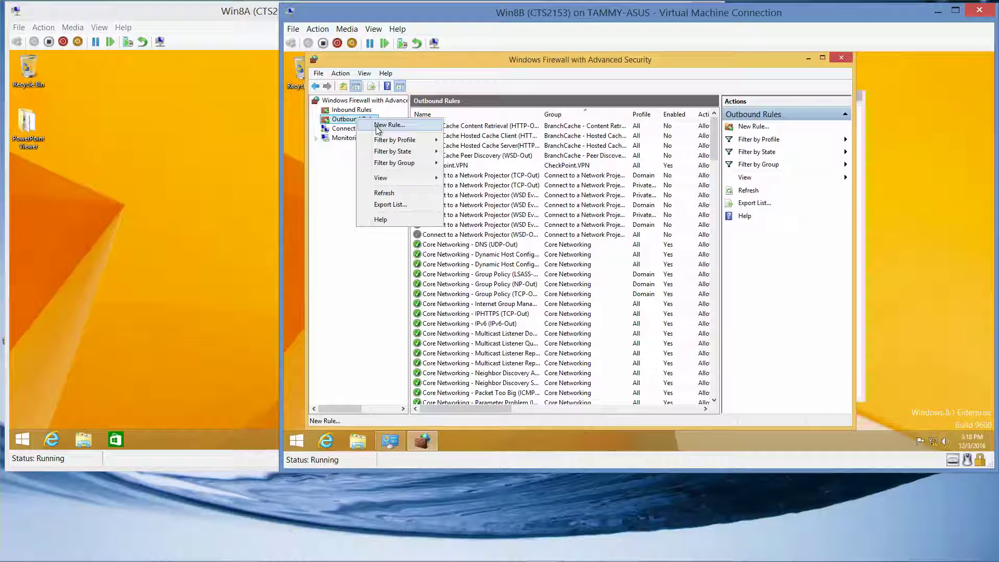
{"action": "left_click", "coordinate": [378, 127]}
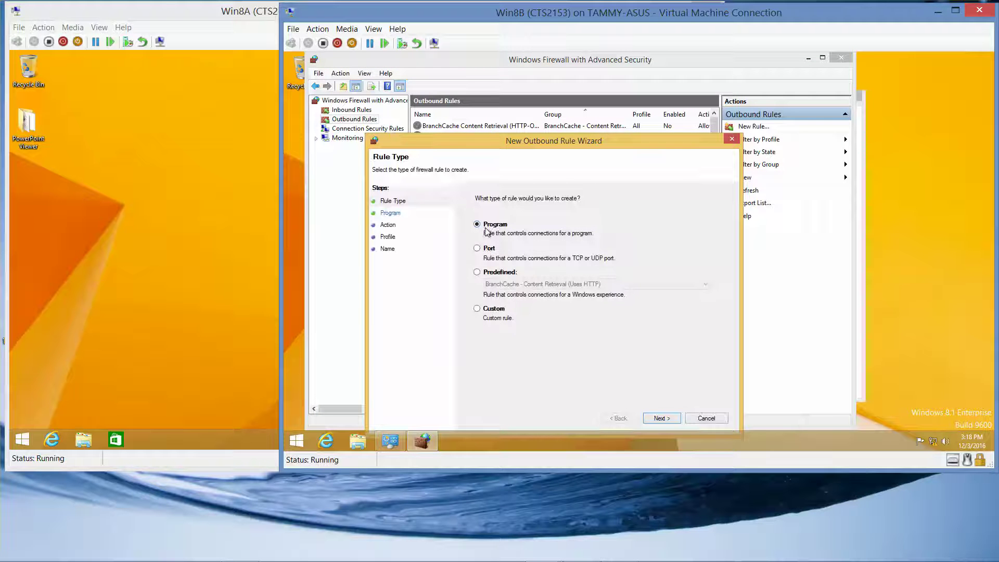
{"action": "left_click_drag", "start_coordinate": [540, 136], "coordinate": [545, 88]}
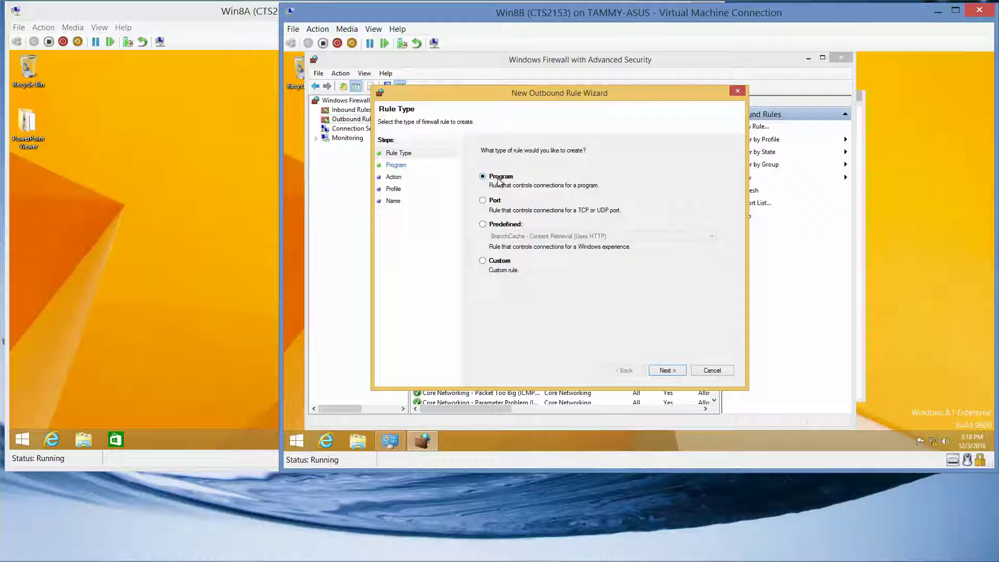
{"action": "left_click", "coordinate": [666, 371]}
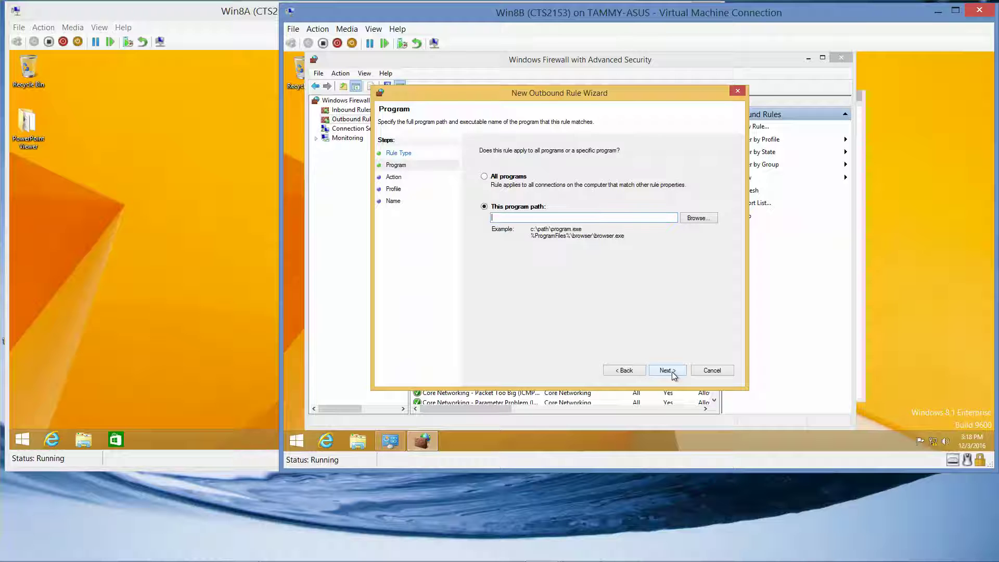
{"action": "left_click", "coordinate": [700, 219]}
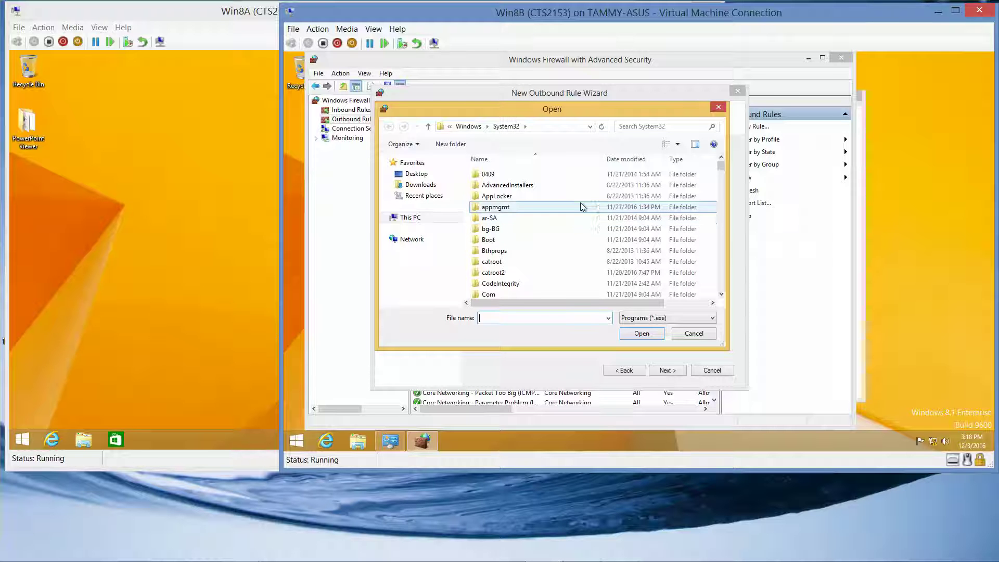
Look through the folders in C:\Windows for the program and return to the root of Local Disk (C:).
{"action": "left_click", "coordinate": [467, 126]}
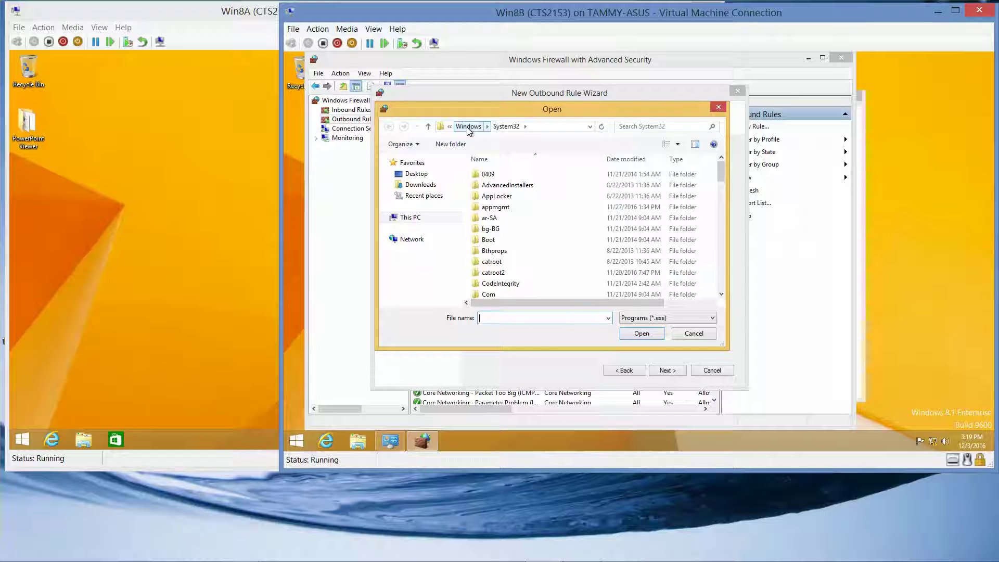
{"action": "left_click", "coordinate": [467, 127]}
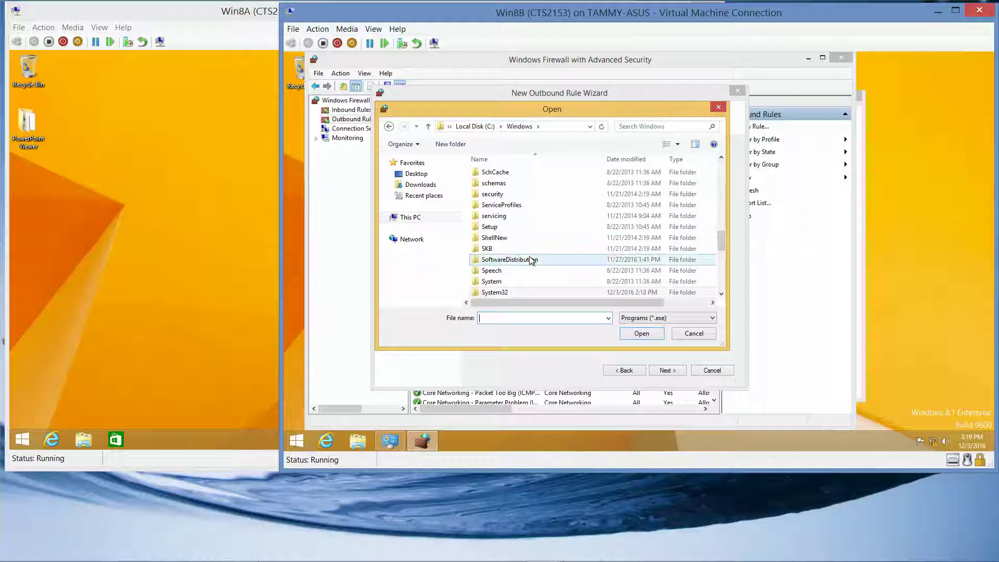
{"action": "left_click", "coordinate": [722, 157]}
{"action": "left_click", "coordinate": [722, 157]}
{"action": "left_click", "coordinate": [722, 157]}
{"action": "left_click", "coordinate": [722, 157]}
{"action": "left_click", "coordinate": [721, 157]}
{"action": "left_click", "coordinate": [722, 157]}
{"action": "left_click", "coordinate": [721, 157]}
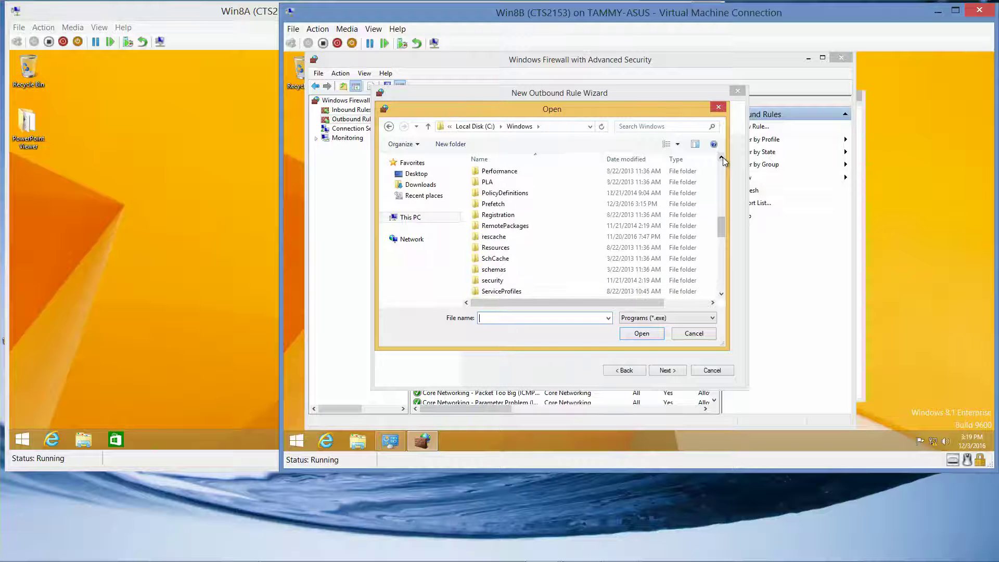
{"action": "left_click", "coordinate": [721, 157]}
{"action": "left_click", "coordinate": [722, 157]}
{"action": "left_click", "coordinate": [722, 158]}
{"action": "left_click", "coordinate": [721, 157]}
{"action": "left_click", "coordinate": [722, 157]}
{"action": "left_click", "coordinate": [722, 157]}
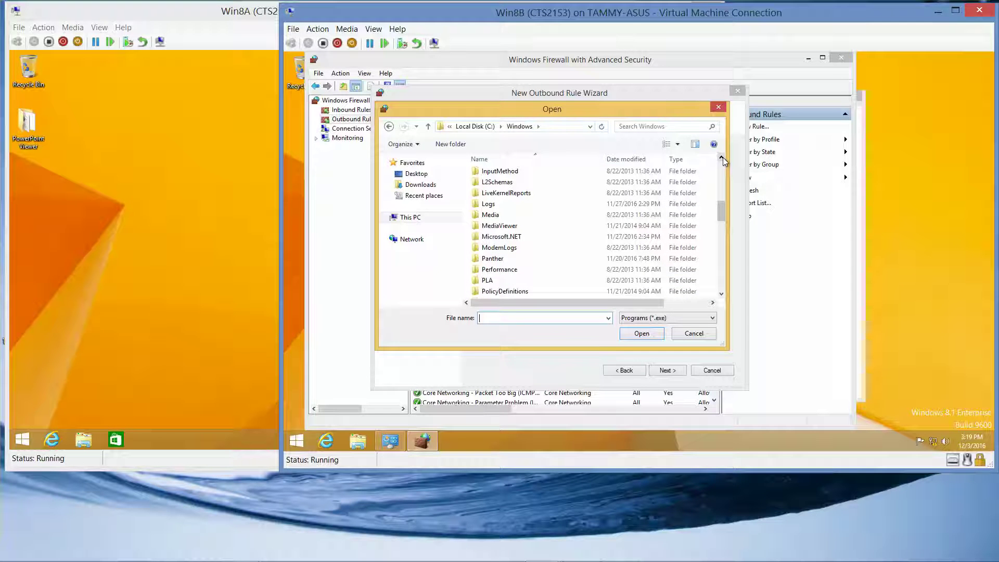
{"action": "left_click", "coordinate": [722, 293]}
{"action": "left_click", "coordinate": [723, 293]}
{"action": "left_click", "coordinate": [722, 293]}
{"action": "left_click", "coordinate": [722, 293]}
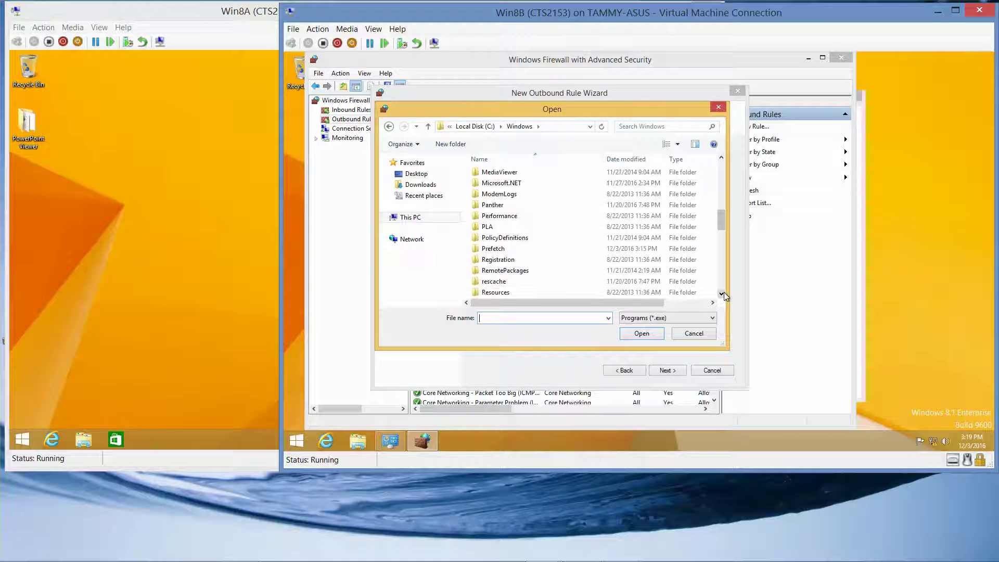
{"action": "left_click", "coordinate": [722, 293]}
{"action": "left_click", "coordinate": [722, 293]}
{"action": "left_click", "coordinate": [722, 293]}
{"action": "left_click", "coordinate": [722, 293]}
{"action": "left_click", "coordinate": [723, 293]}
{"action": "left_click", "coordinate": [722, 293]}
{"action": "left_click", "coordinate": [723, 293]}
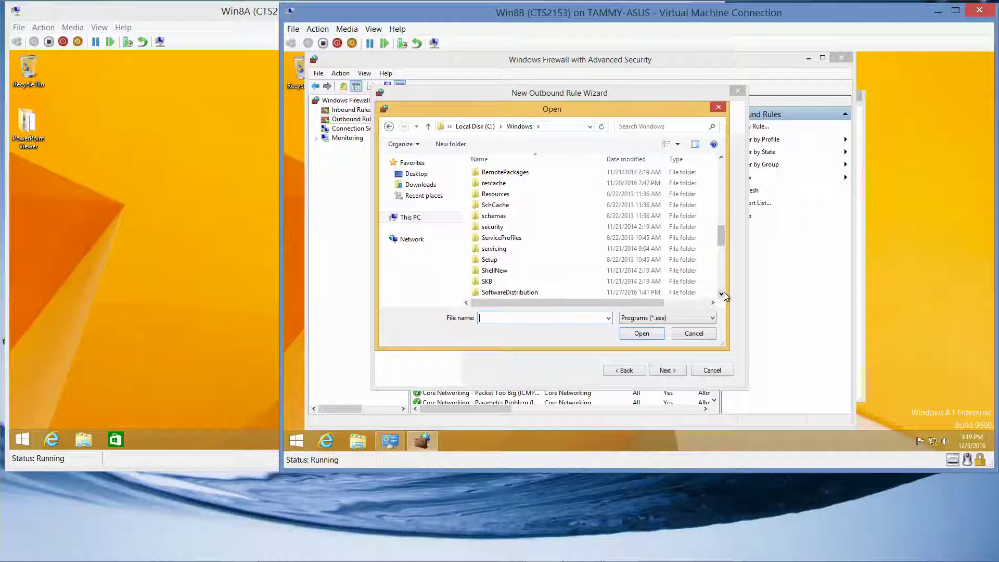
{"action": "left_click", "coordinate": [479, 128]}
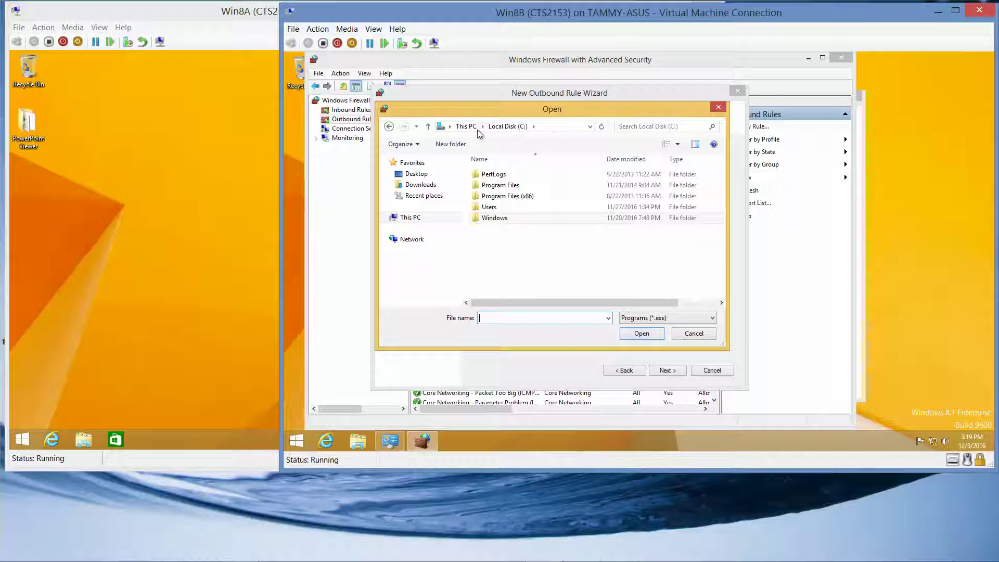
{"action": "left_click", "coordinate": [503, 187]}
{"action": "double_click", "coordinate": [503, 187]}
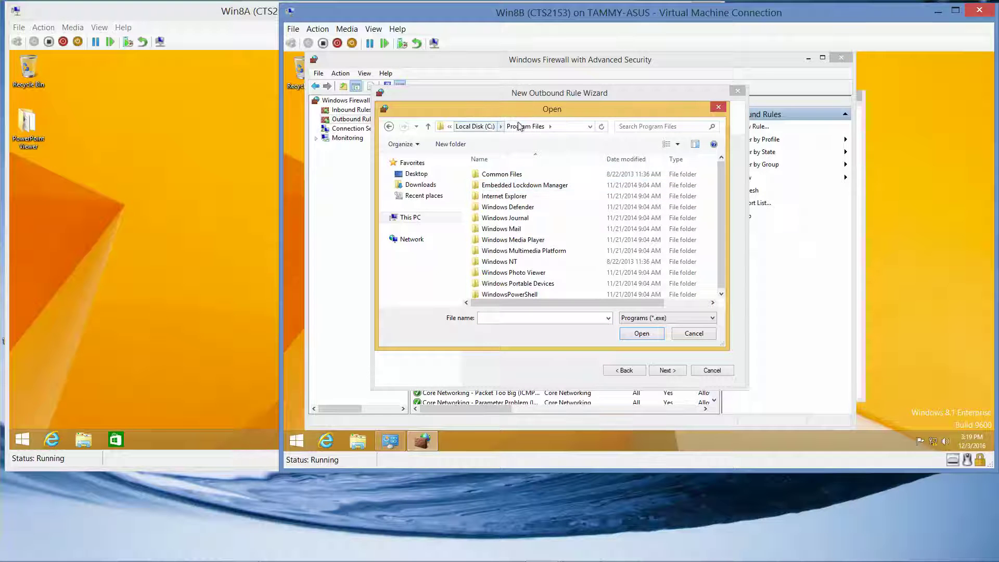
{"action": "left_click", "coordinate": [475, 129]}
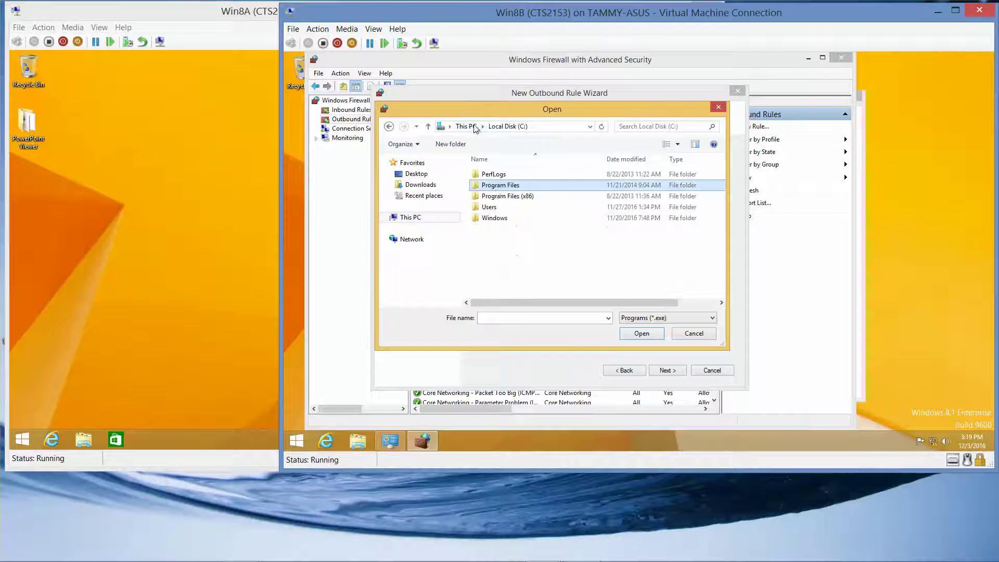
Choose iexplore from the Internet Explorer folder in Program Files (x86) as the outbound rule's program.
{"action": "double_click", "coordinate": [503, 197]}
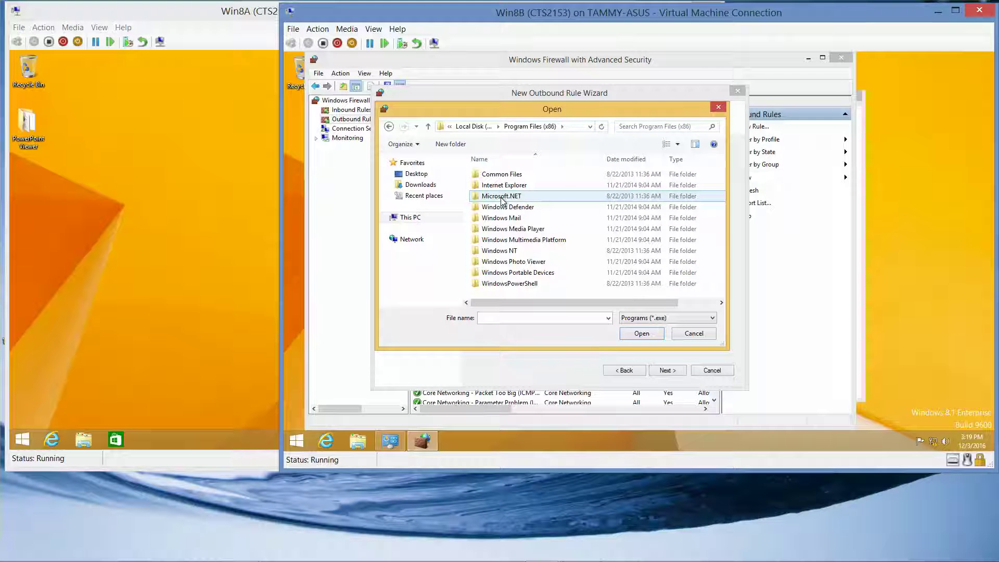
{"action": "double_click", "coordinate": [504, 185]}
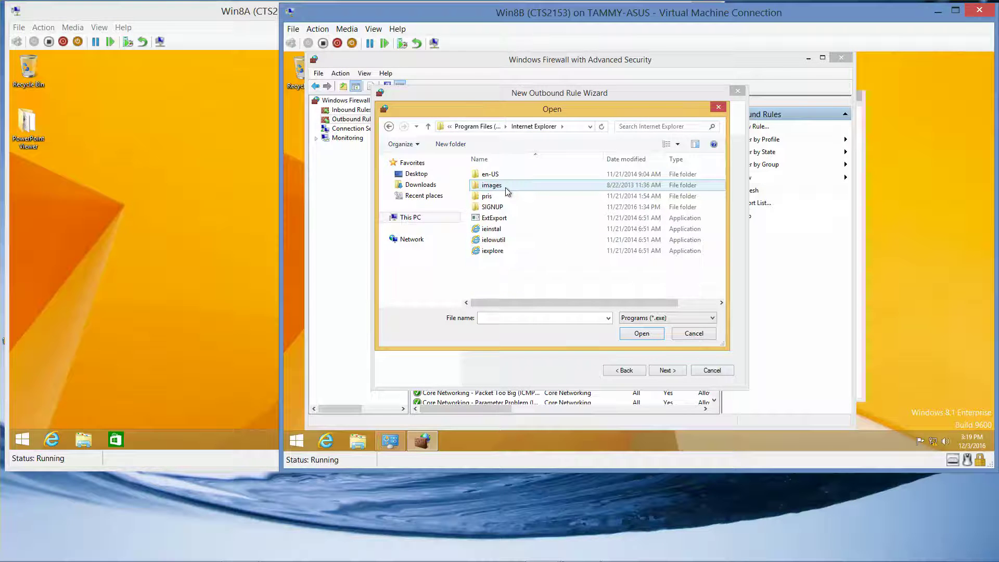
{"action": "left_click", "coordinate": [509, 254]}
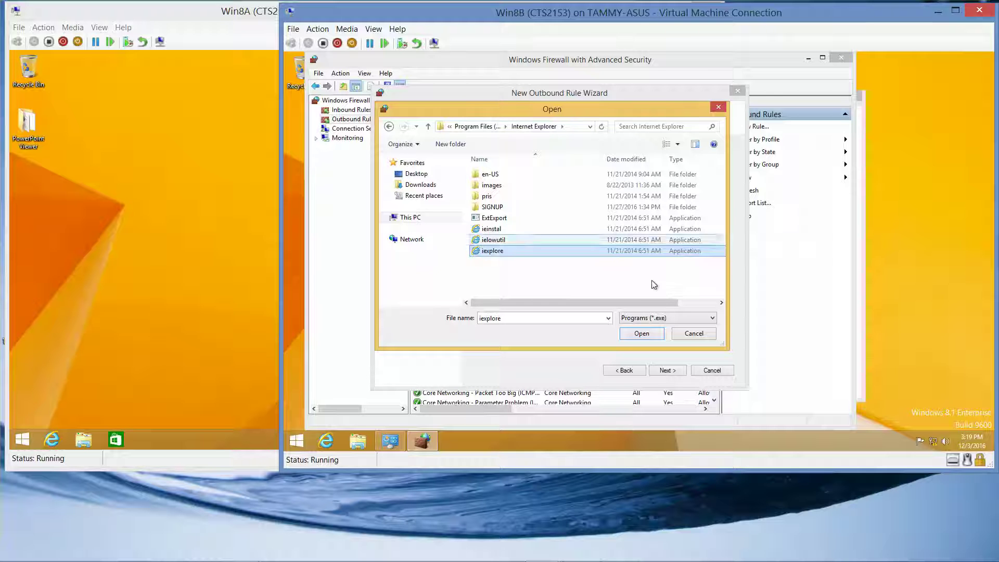
{"action": "left_click", "coordinate": [635, 333]}
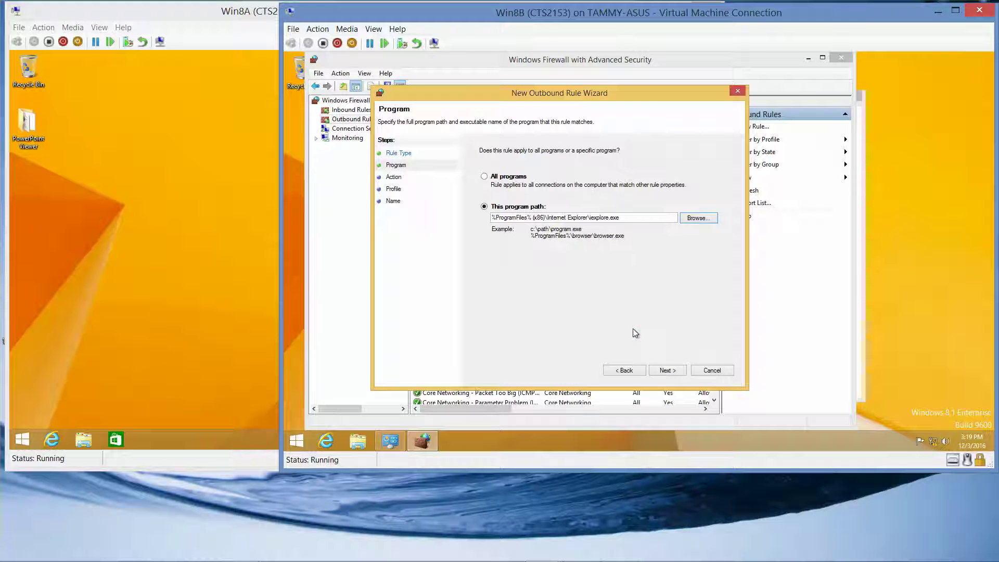
Keep the rule's action as Block the connection and apply it to the Domain, Private and Public profiles.
{"action": "left_click", "coordinate": [666, 371]}
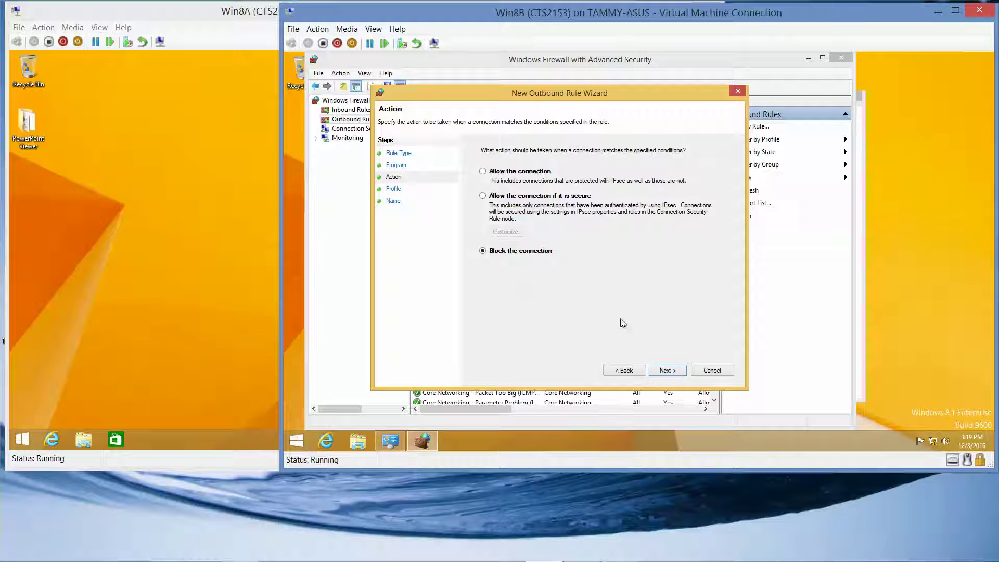
{"action": "left_click", "coordinate": [669, 371]}
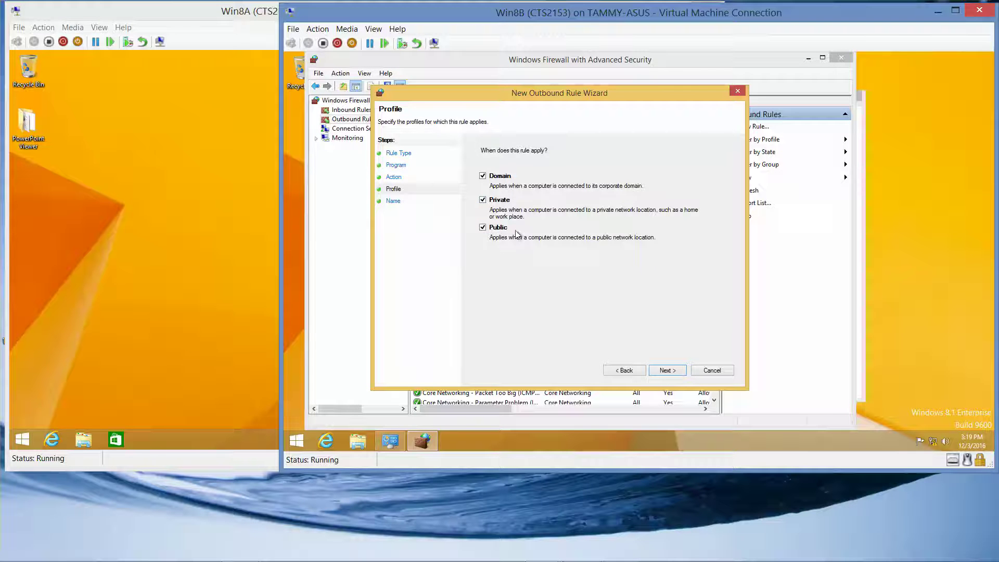
{"action": "left_click", "coordinate": [667, 371]}
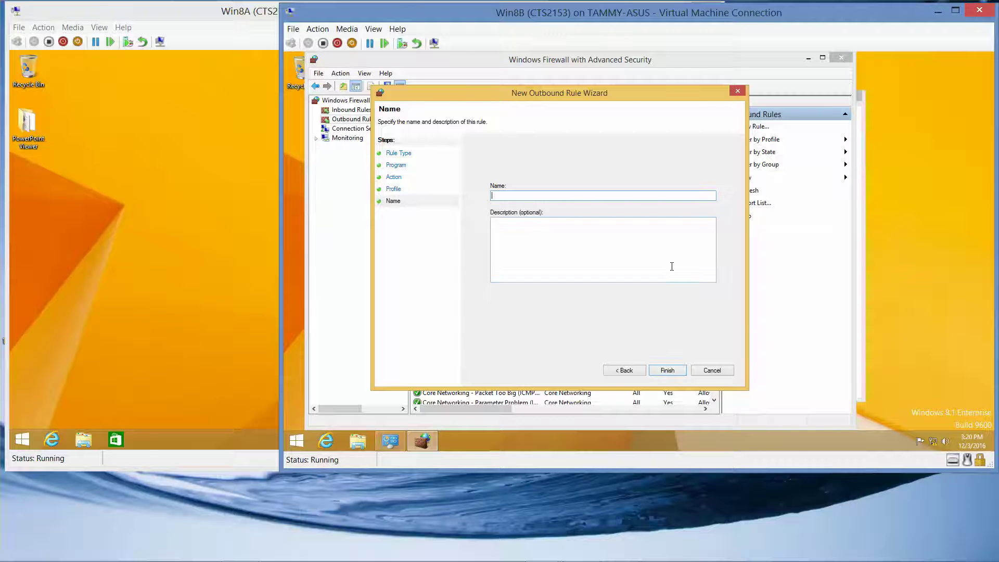
Name the rule "IE Restriction", describe it as "Restricts IE from connecting to the Internet", and finish creating it.
{"action": "type", "text": "IE Restriction"}
{"action": "key", "text": "Tab"}
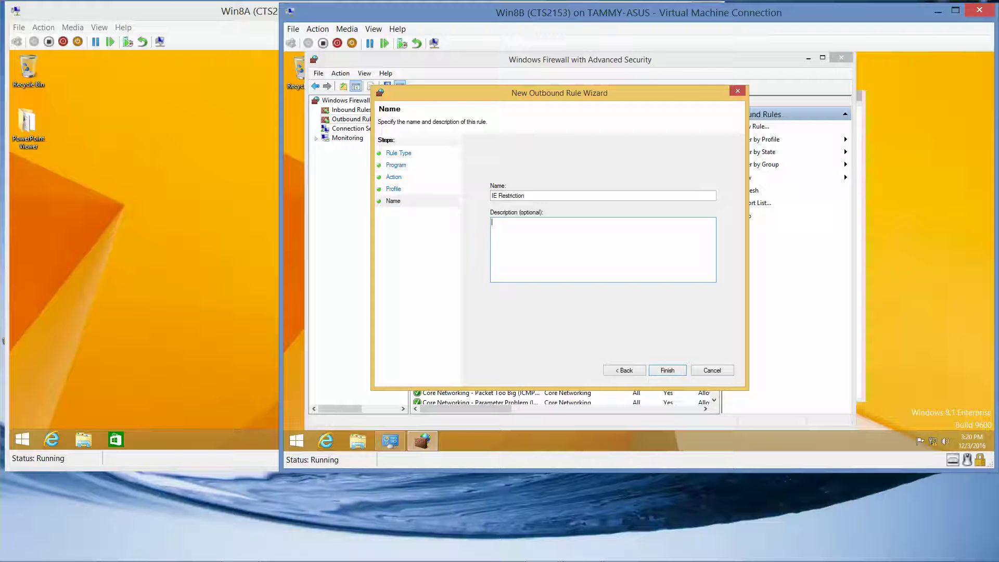
{"action": "type", "text": "Restricts IE from connecting to the Internet"}
{"action": "left_click", "coordinate": [667, 371]}
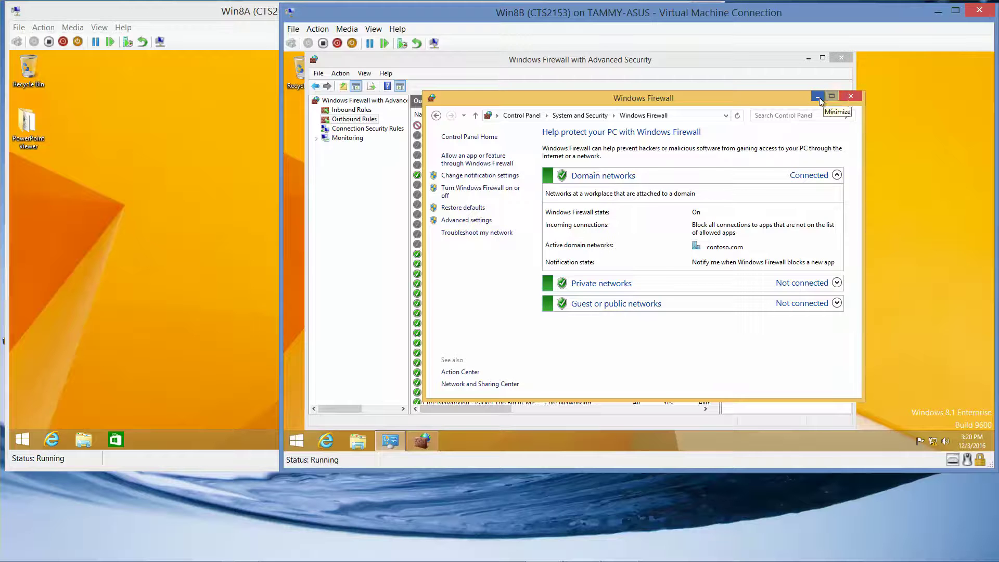
Close the Windows Firewall control panel window and disable the IE Restriction outbound rule.
{"action": "left_click", "coordinate": [849, 99]}
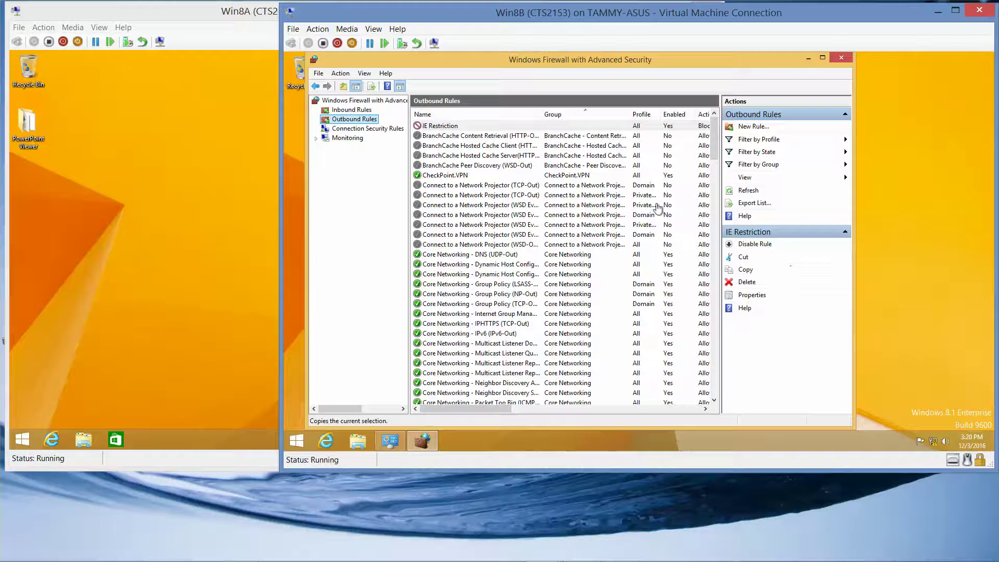
{"action": "right_click", "coordinate": [448, 130]}
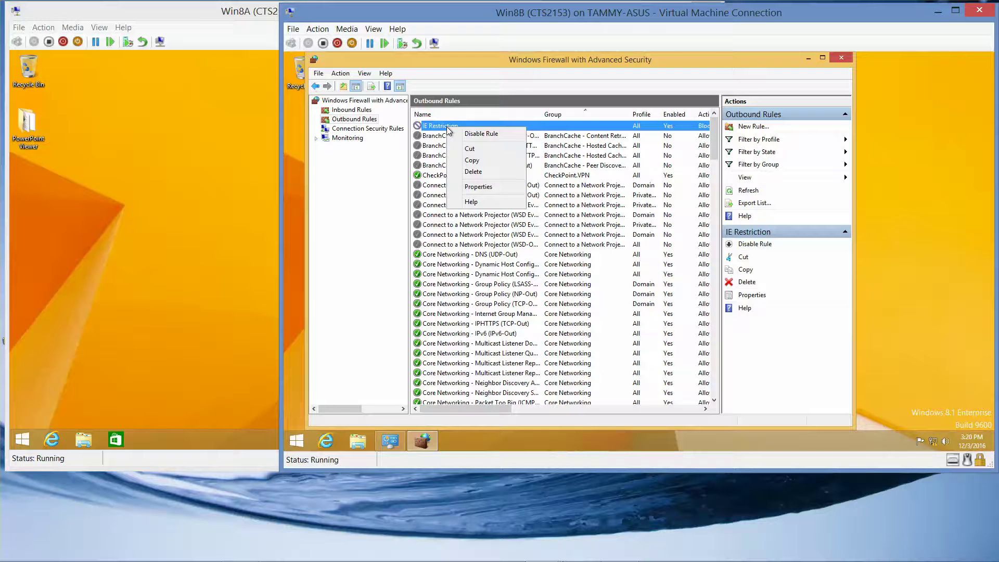
{"action": "left_click", "coordinate": [475, 133]}
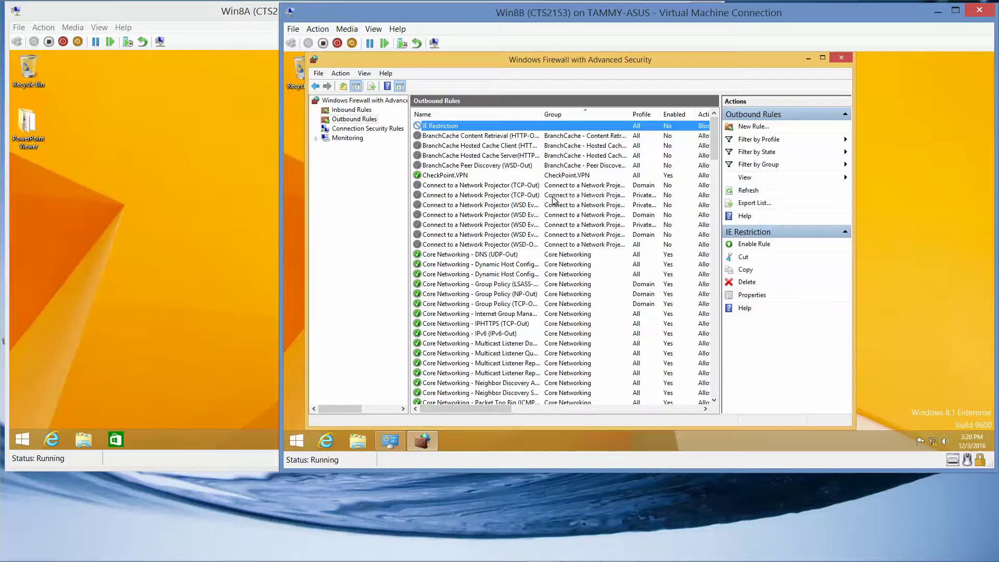
{"action": "mouse_move", "coordinate": [630, 557]}
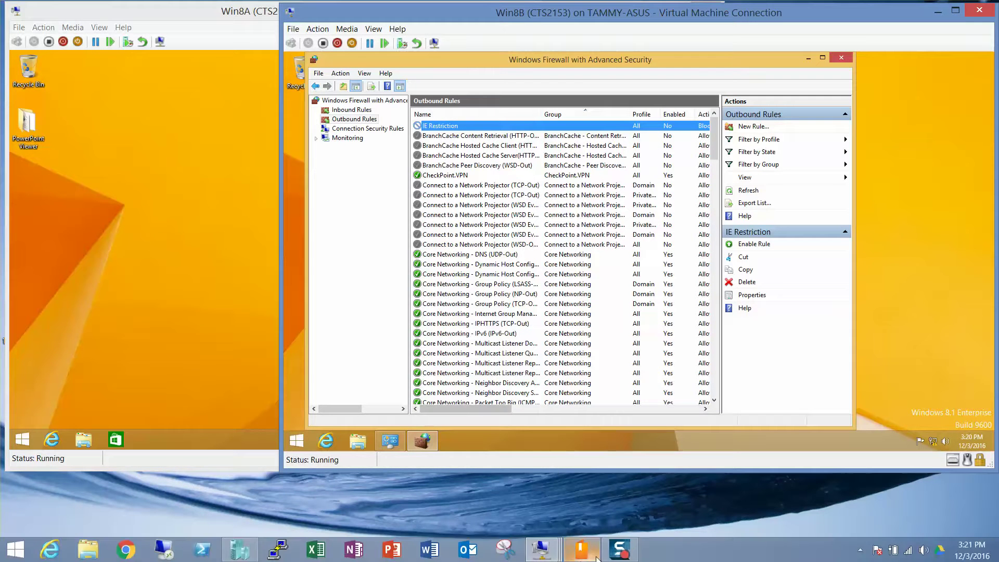